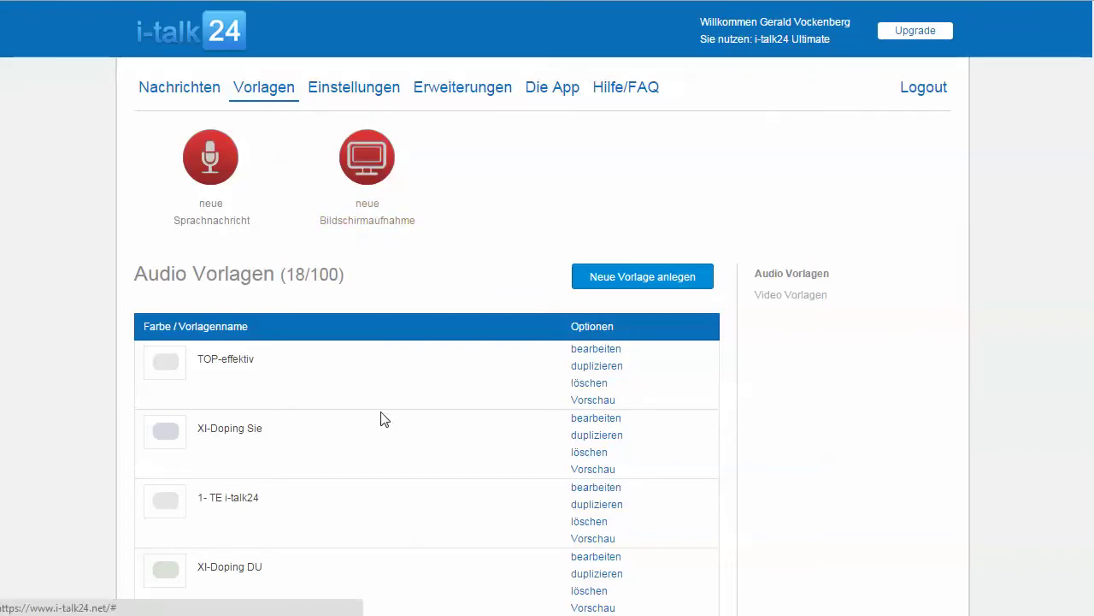
# In the TOP-effektiv audio template, set the display of the branding logo to "nein" and save the template
pyautogui.click(591, 349)
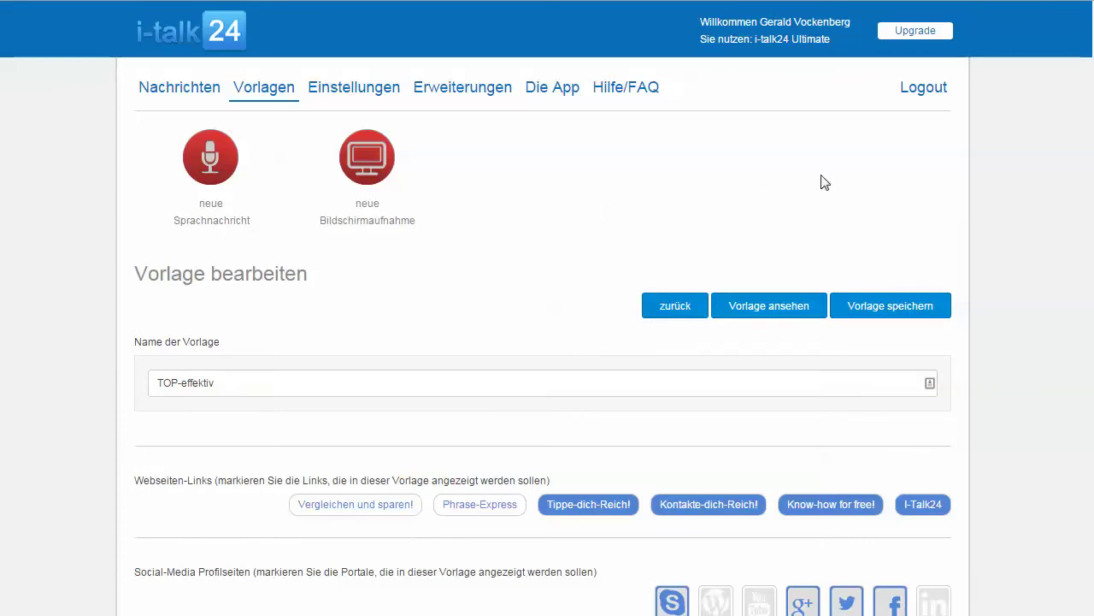
pyautogui.scroll(-7, 821, 182)
pyautogui.scroll(-20, 822, 182)
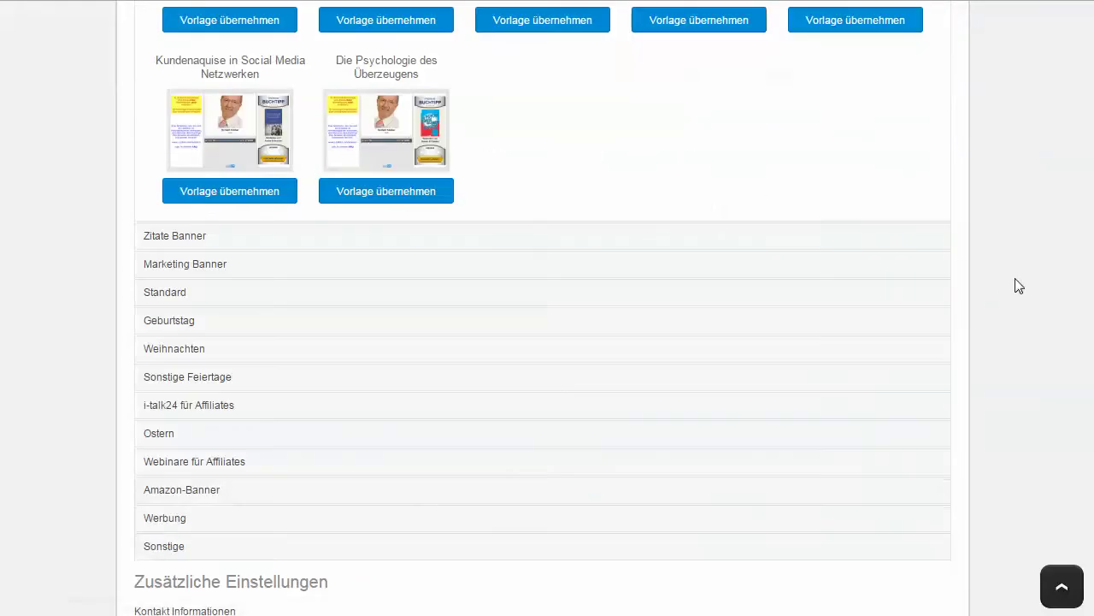
pyautogui.scroll(-4, 1019, 285)
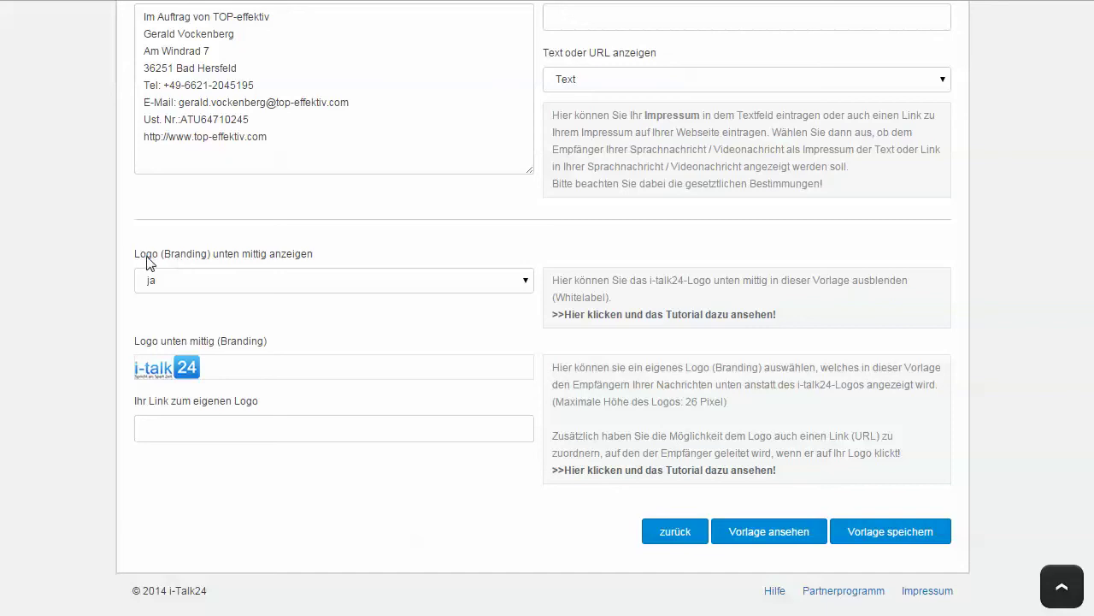
pyautogui.click(222, 283)
pyautogui.click(214, 313)
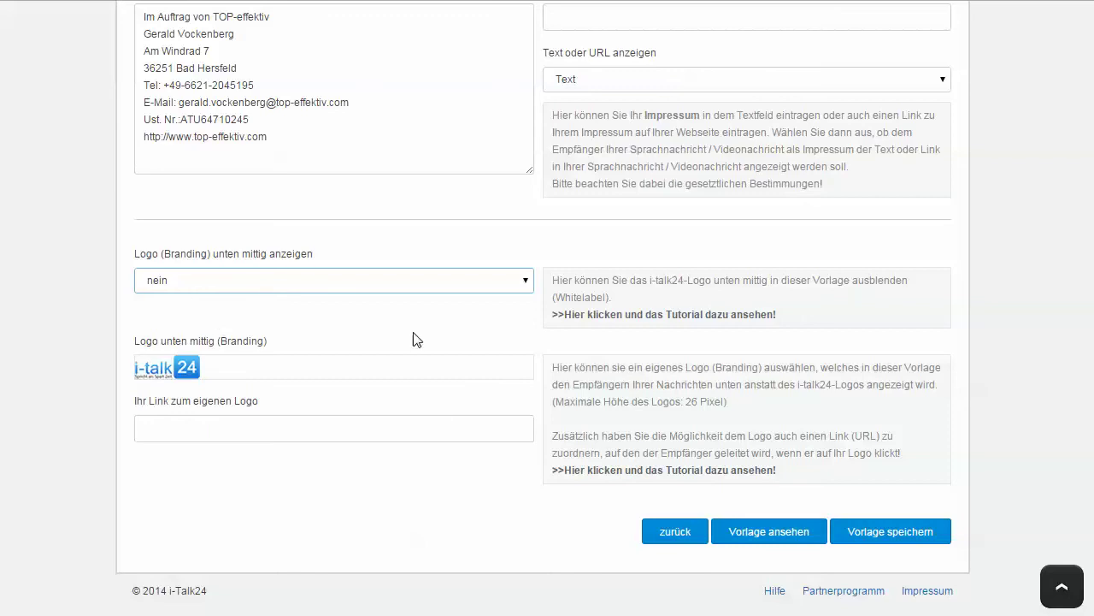
pyautogui.click(907, 544)
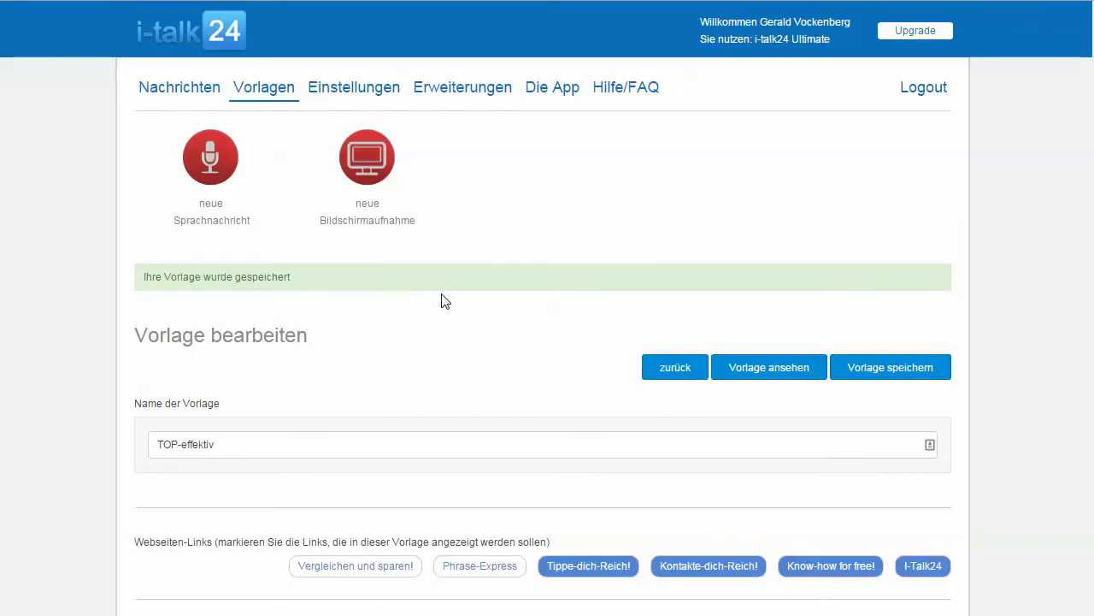
# Preview the saved template and examine the bottom centre of the page where the branding logo is placed
pyautogui.click(757, 367)
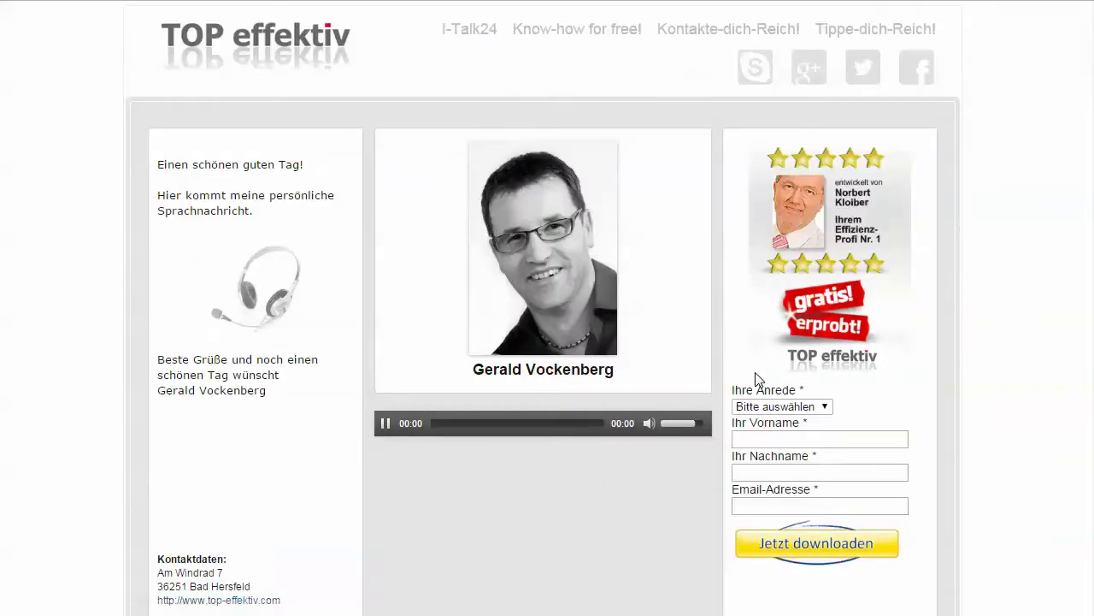
pyautogui.scroll(-1, 630, 517)
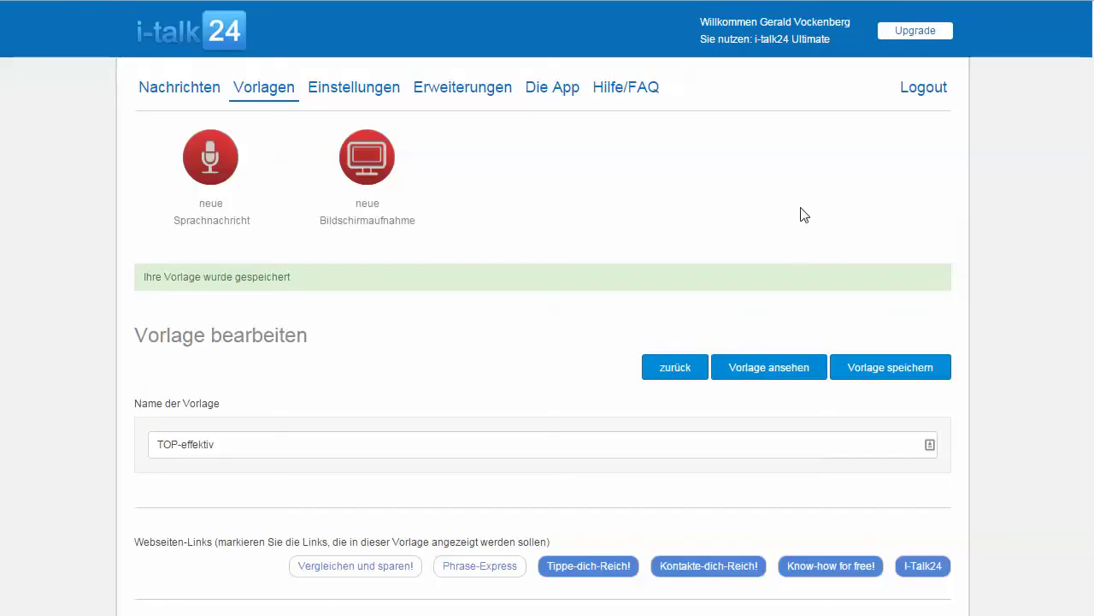
# Set the template's display of the branding logo to "ja"
pyautogui.scroll(-15, 986, 210)
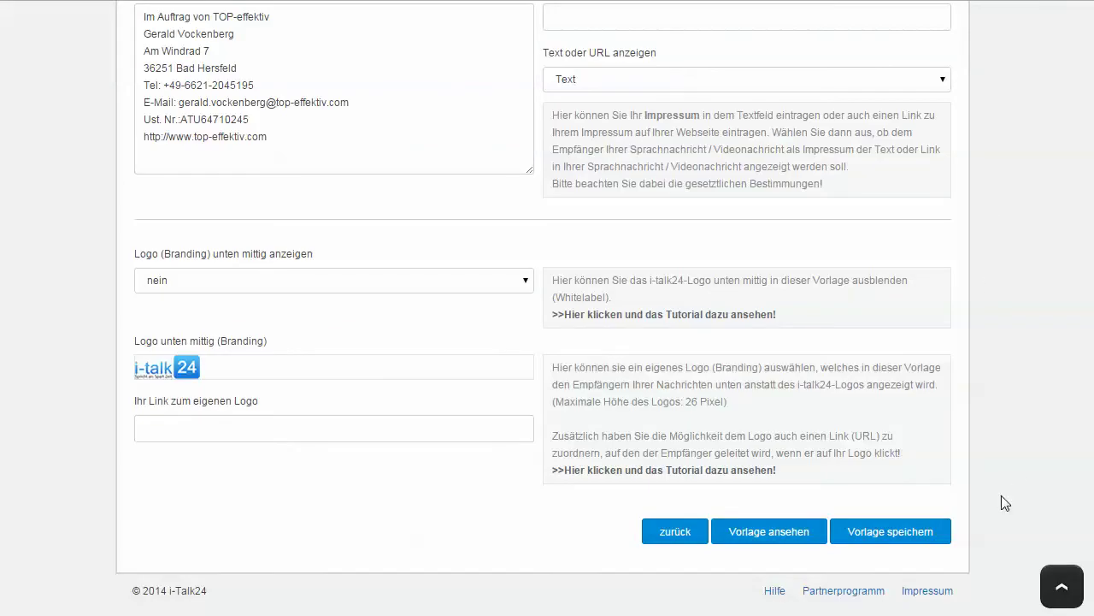
pyautogui.scroll(1, 889, 531)
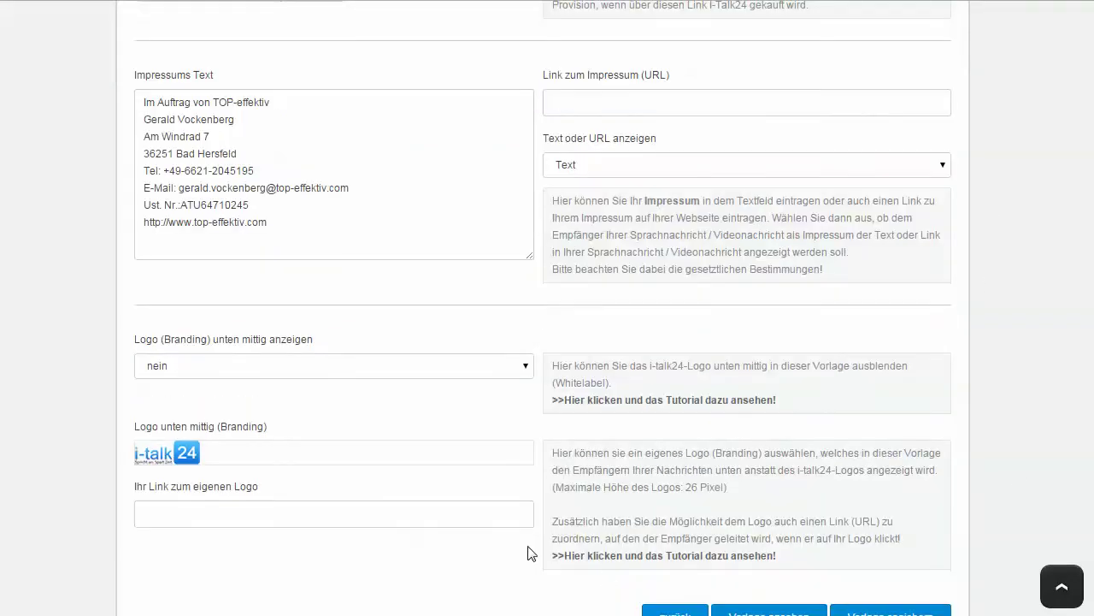
pyautogui.click(251, 367)
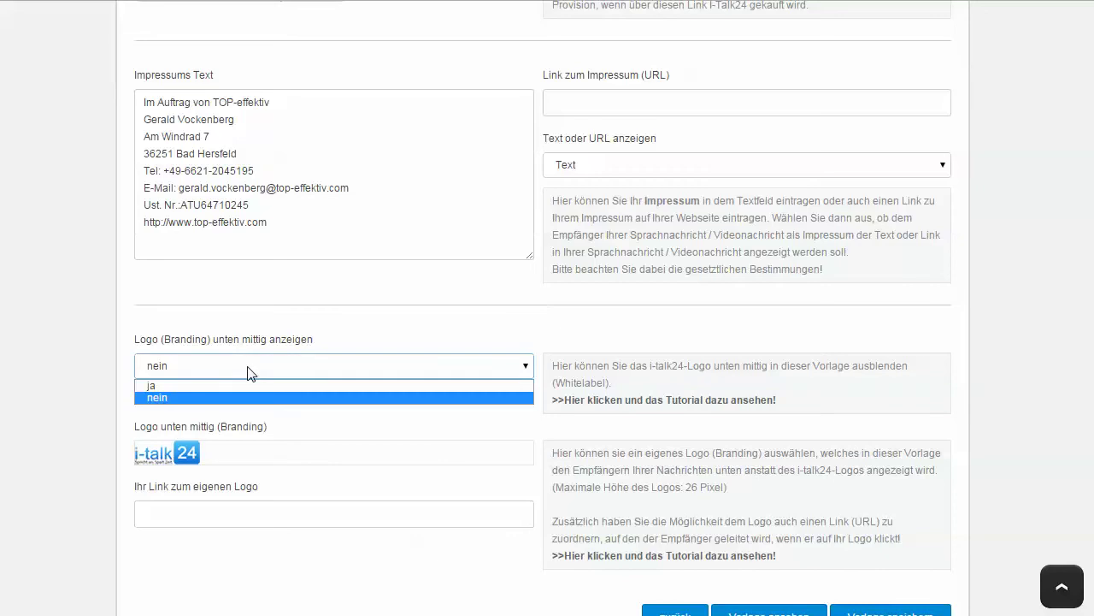
pyautogui.click(208, 384)
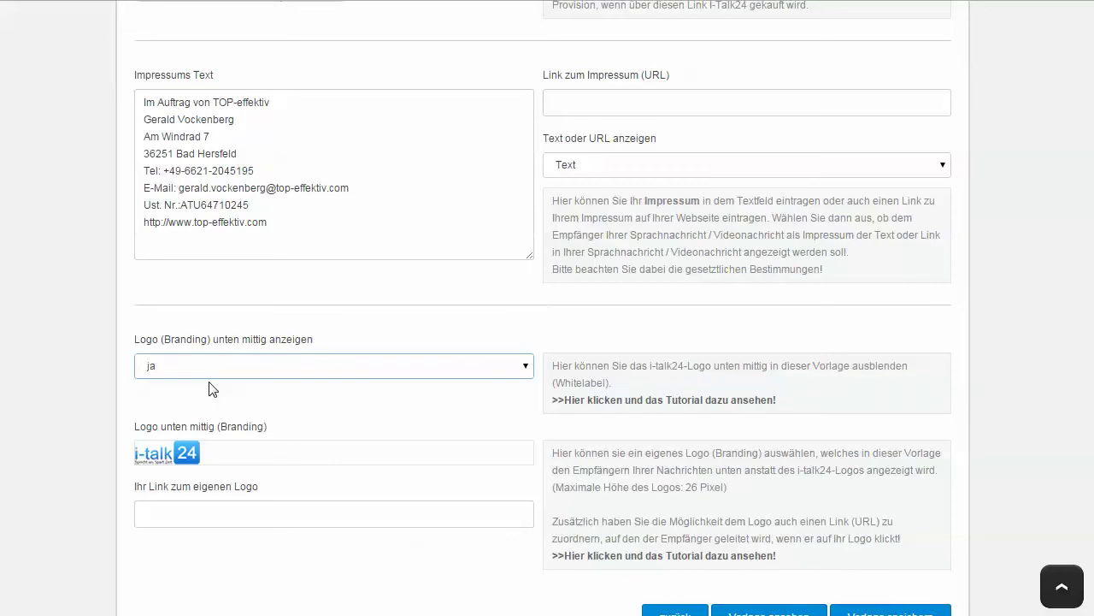
# Choose "Logo Vorlage 1.jpg" from the stored images as the template's branding logo and save the template
pyautogui.scroll(-1, 336, 404)
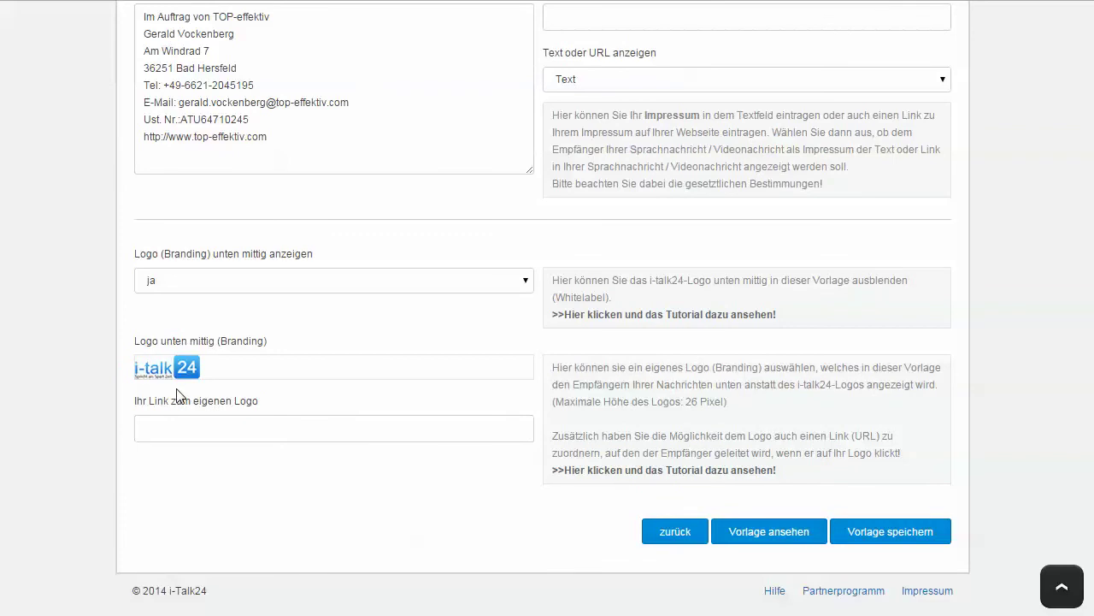
pyautogui.click(312, 369)
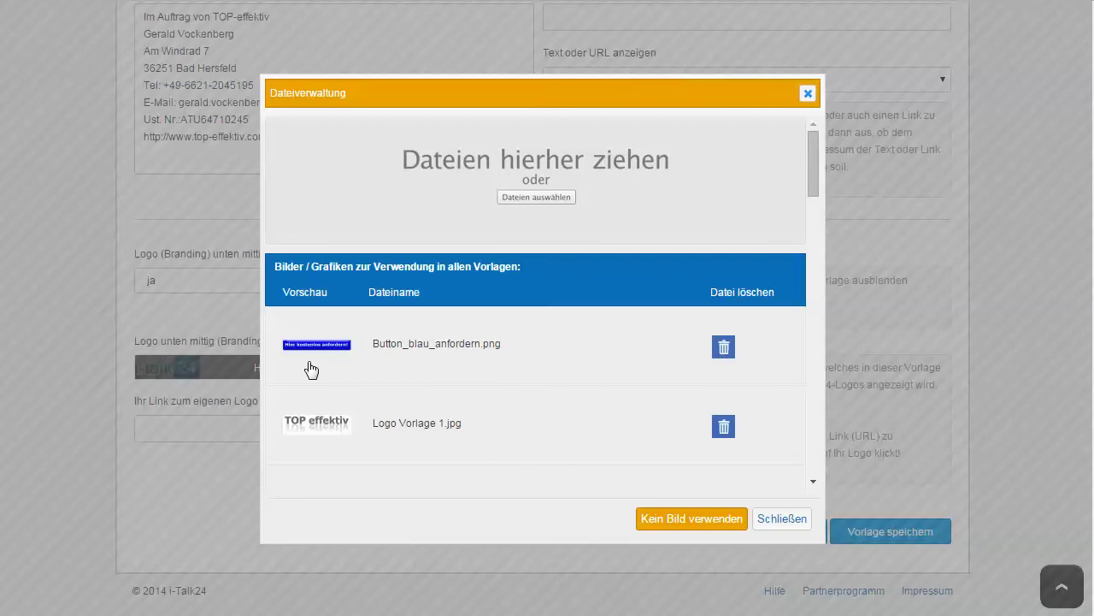
pyautogui.scroll(-1, 525, 384)
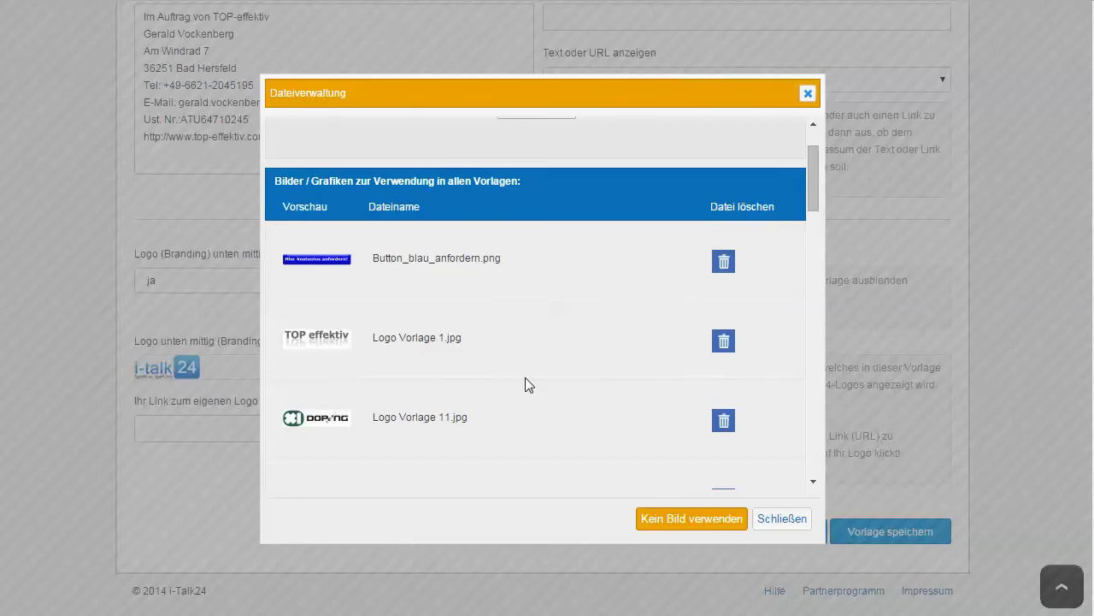
pyautogui.scroll(1, 525, 383)
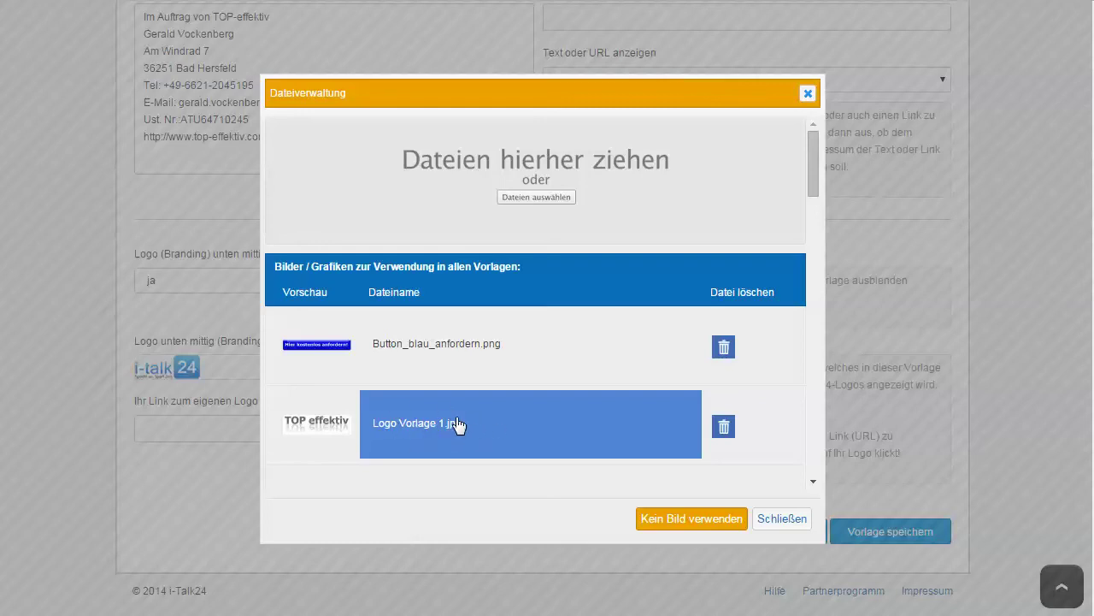
pyautogui.click(504, 432)
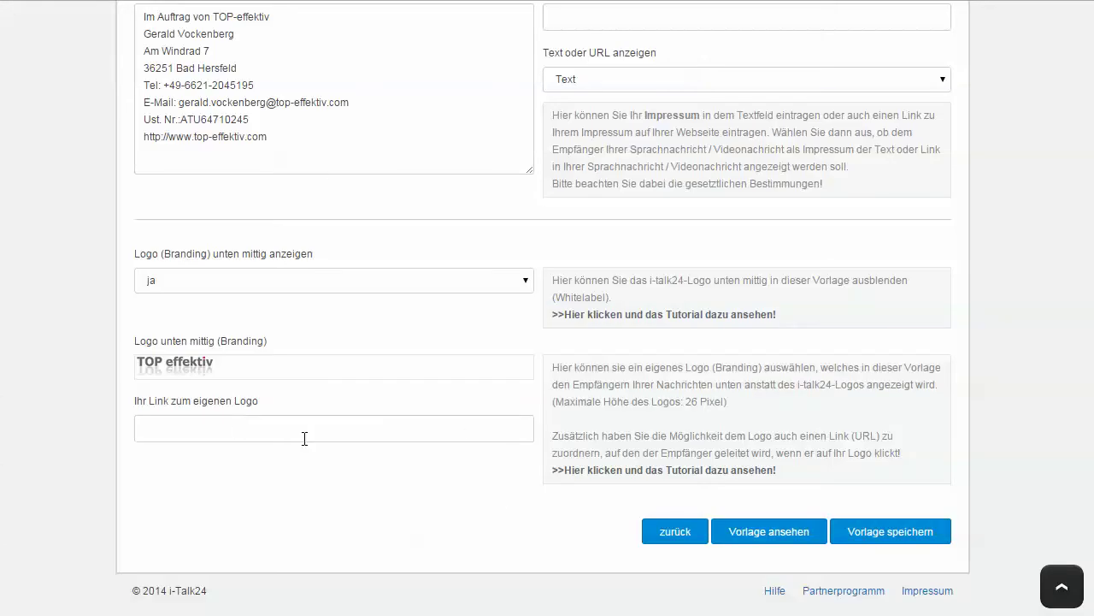
pyautogui.click(892, 533)
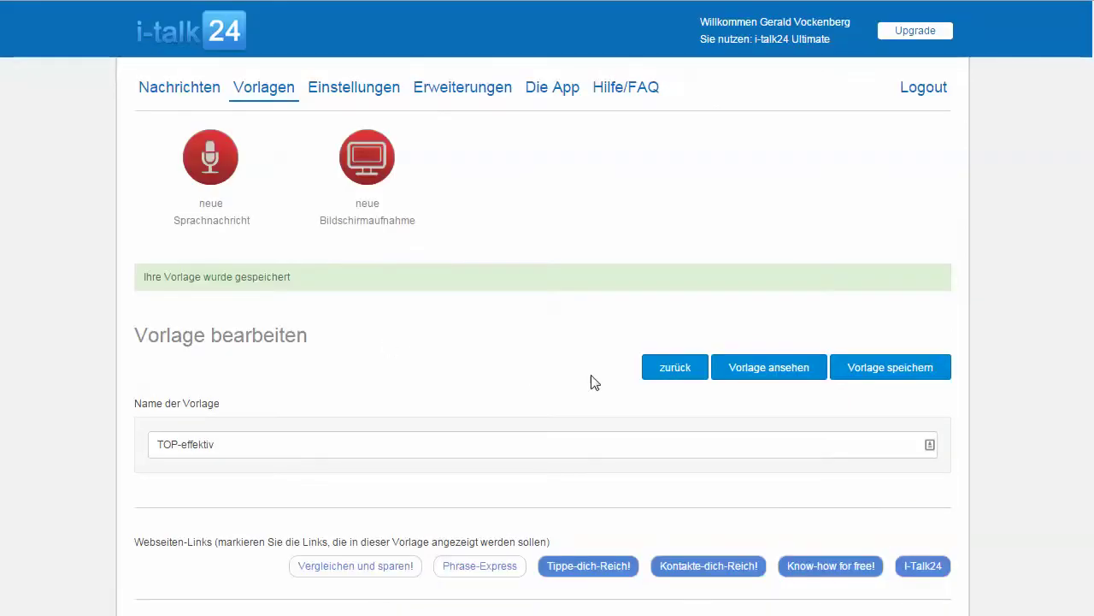
# Preview the template and check the custom branding logo at the bottom centre of the page
pyautogui.click(764, 373)
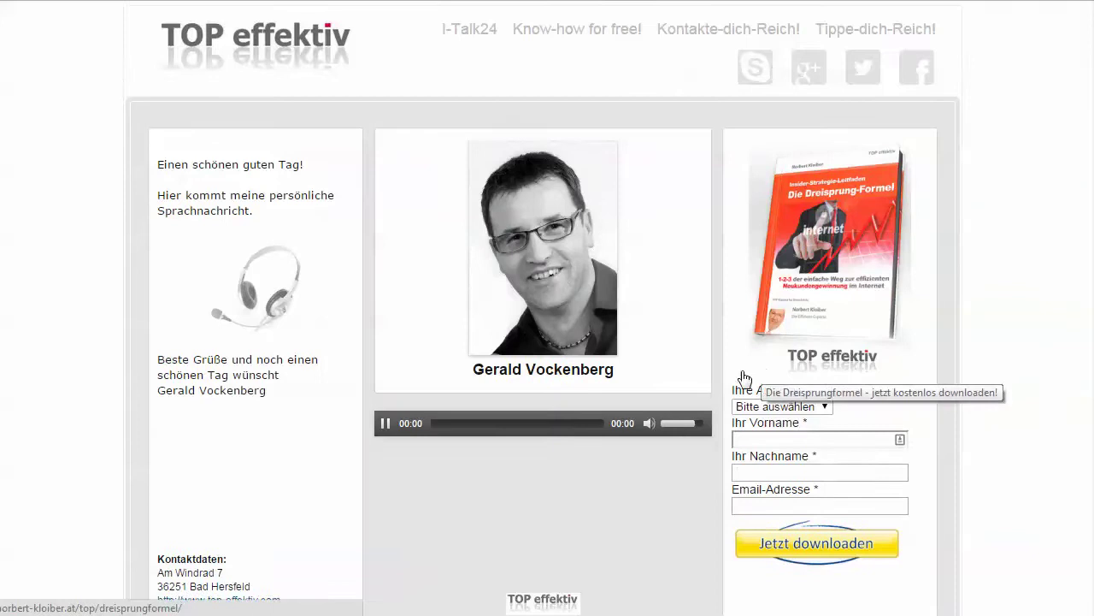
pyautogui.scroll(-1, 684, 377)
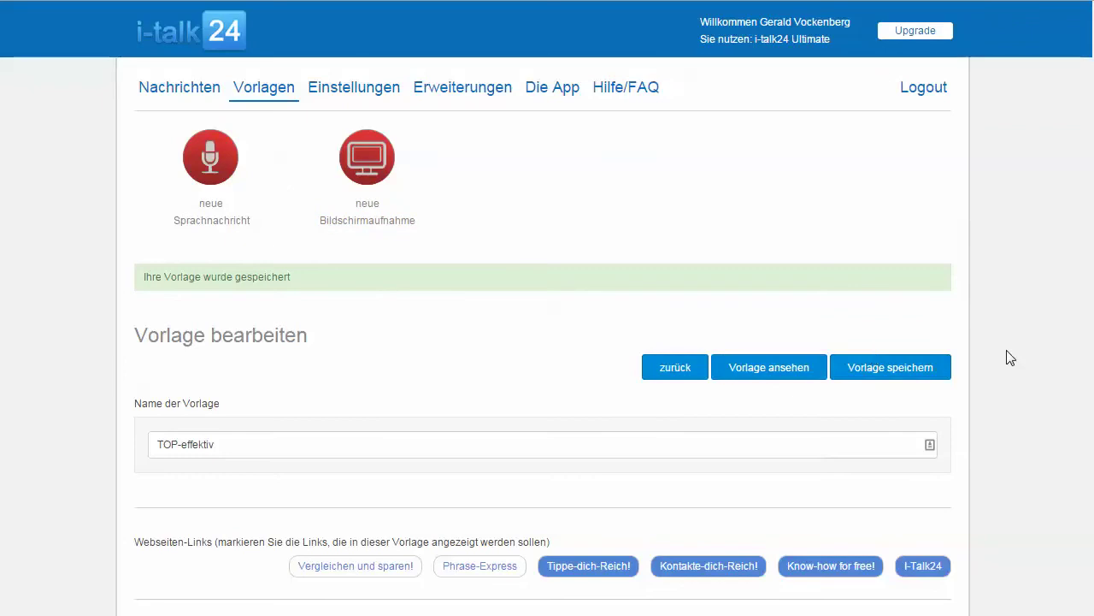
pyautogui.scroll(-15, 1019, 354)
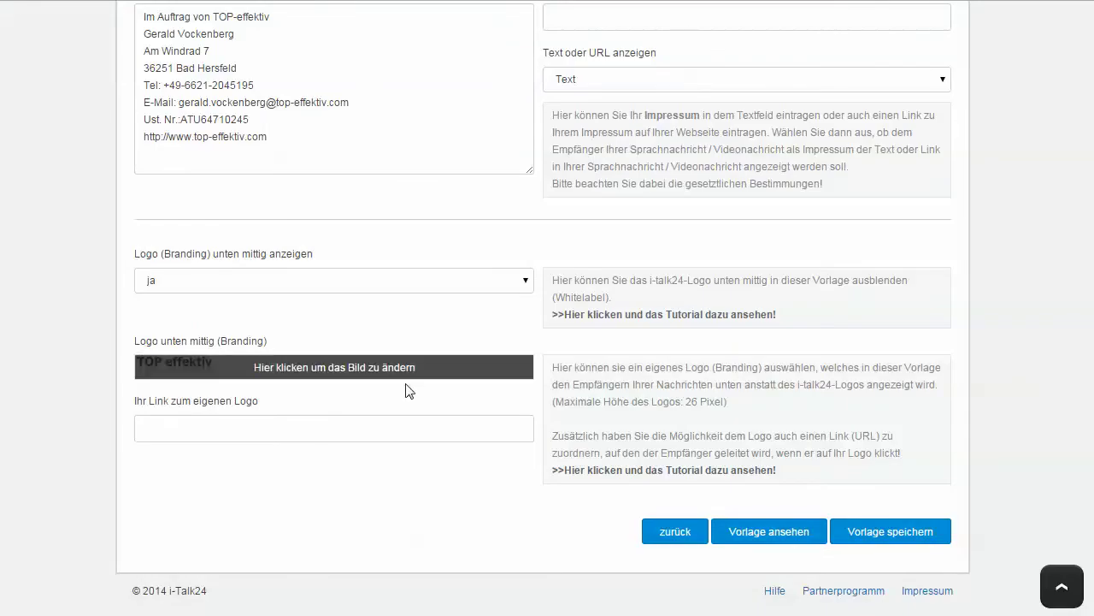
pyautogui.click(292, 425)
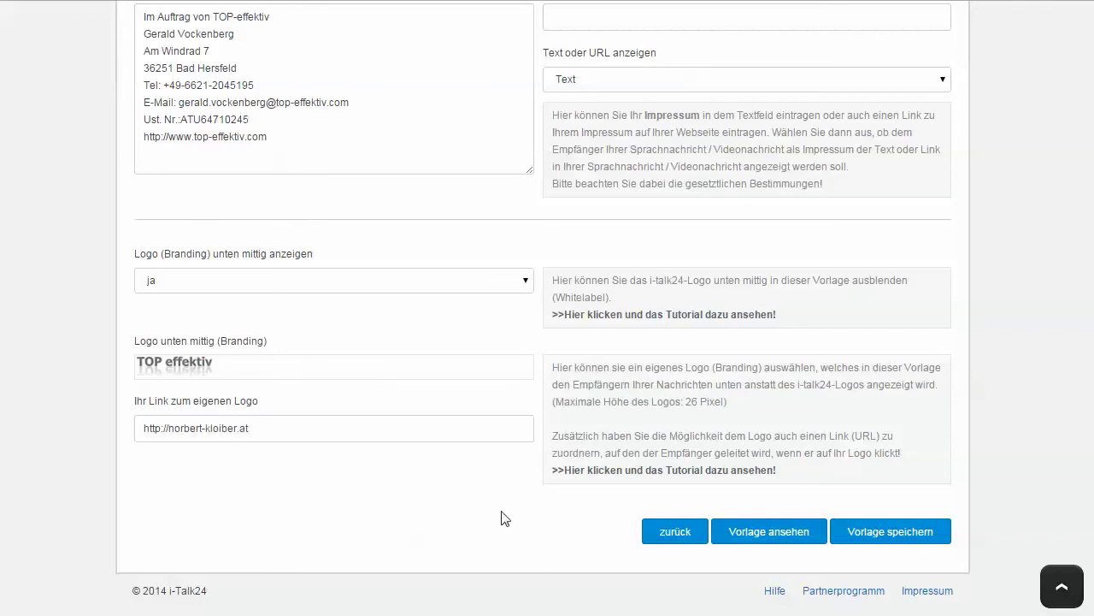
pyautogui.click(167, 430)
pyautogui.moveTo(167, 431); pyautogui.dragTo(120, 429)
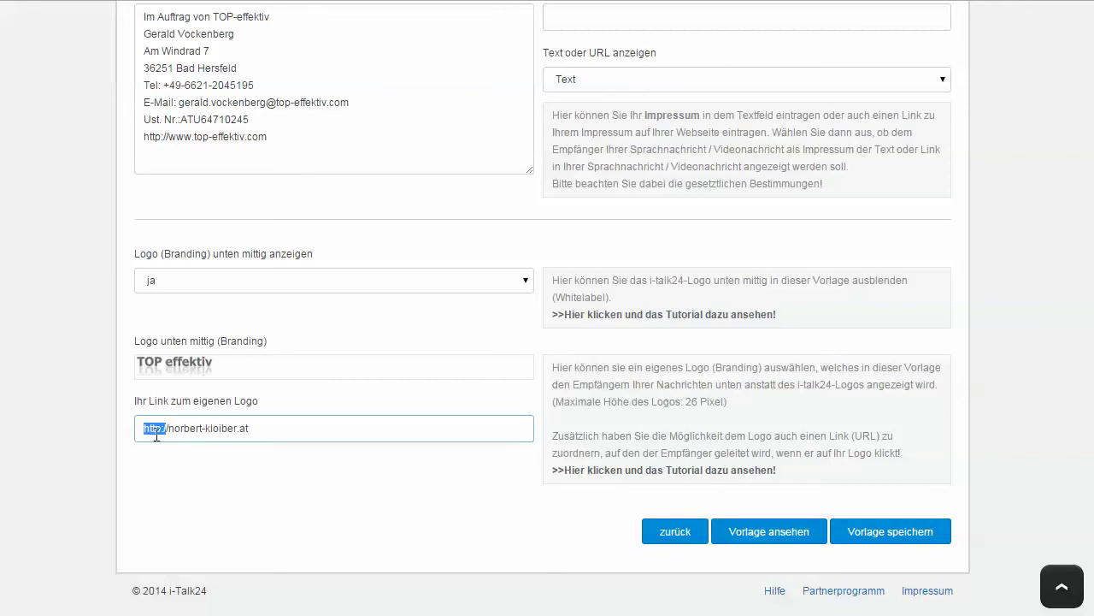
pyautogui.click(173, 466)
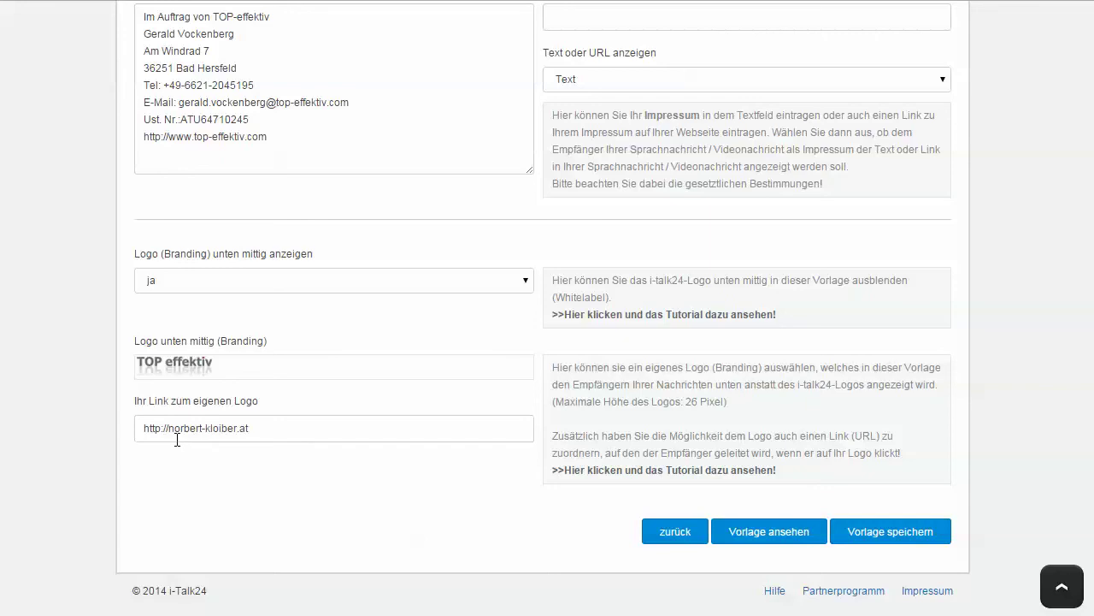
pyautogui.click(917, 537)
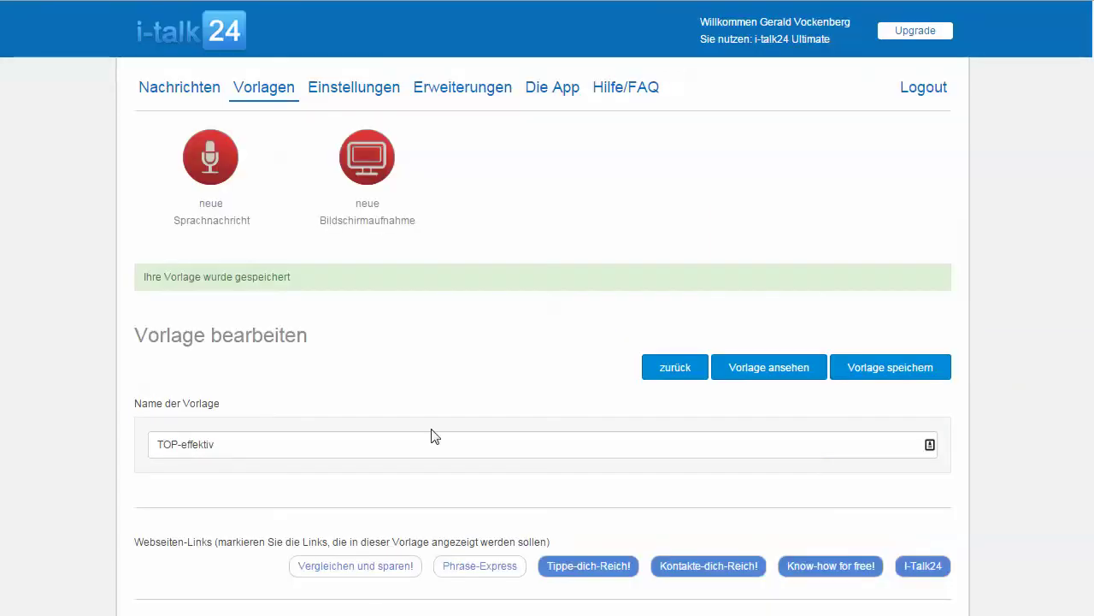
# Preview the template and follow the link on the branding logo to test it
pyautogui.click(760, 385)
pyautogui.scroll(-1, 624, 443)
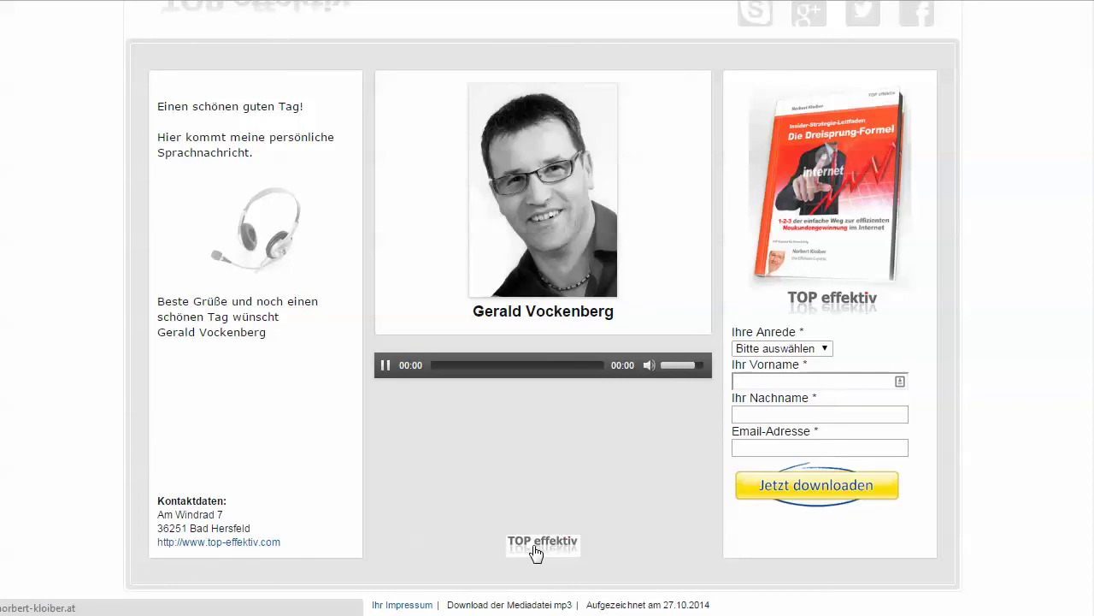
pyautogui.click(536, 552)
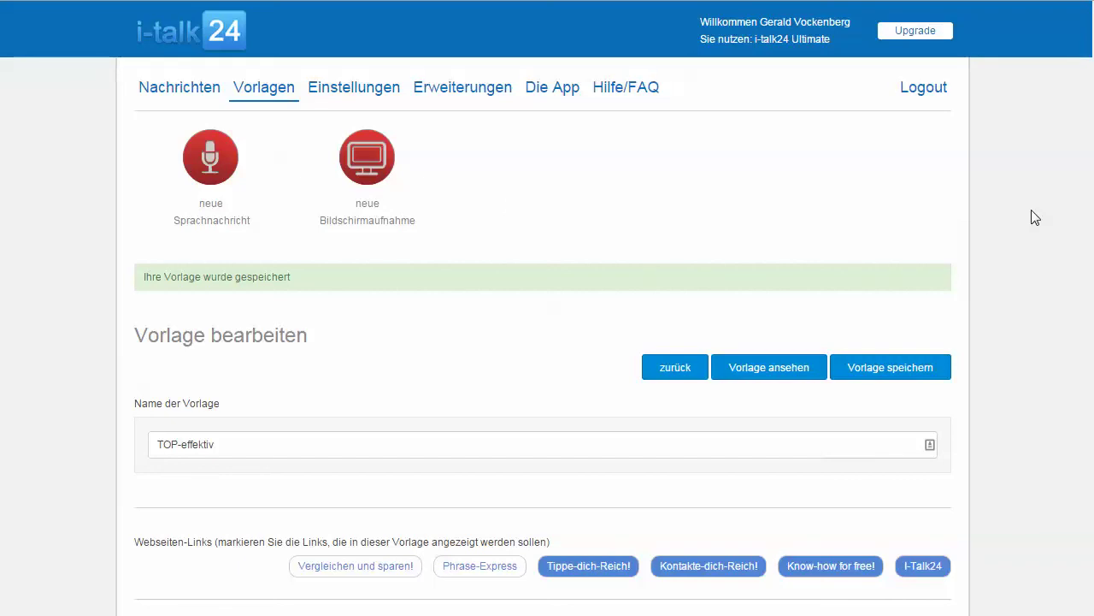
# Remove the custom branding image from the template with "Kein Bild verwenden" and save the template
pyautogui.scroll(-15, 1035, 217)
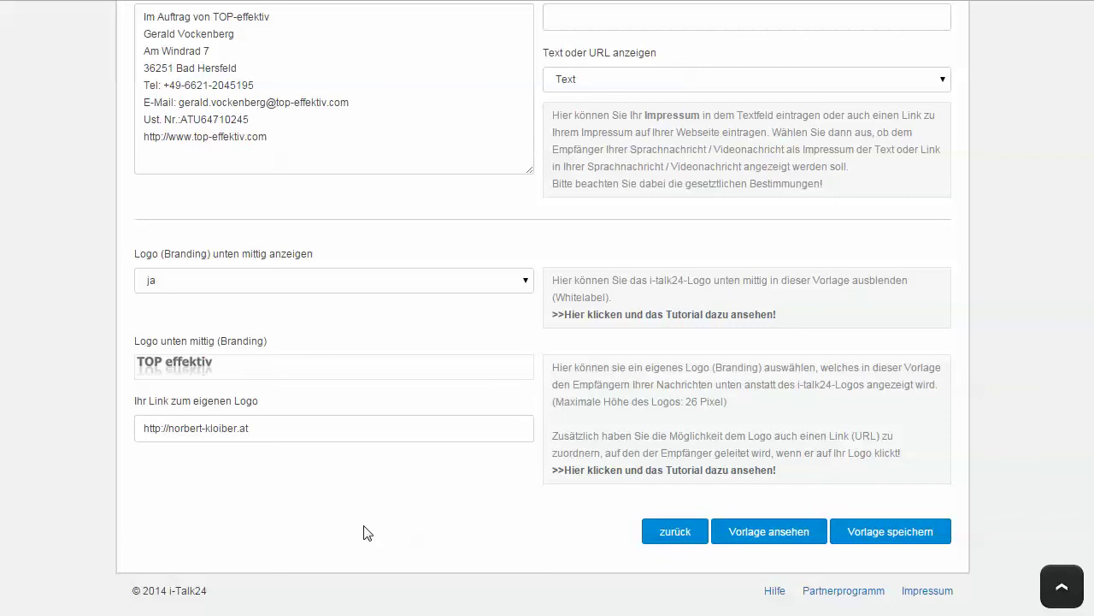
pyautogui.moveTo(344, 380)
pyautogui.moveTo(264, 429); pyautogui.dragTo(85, 431)
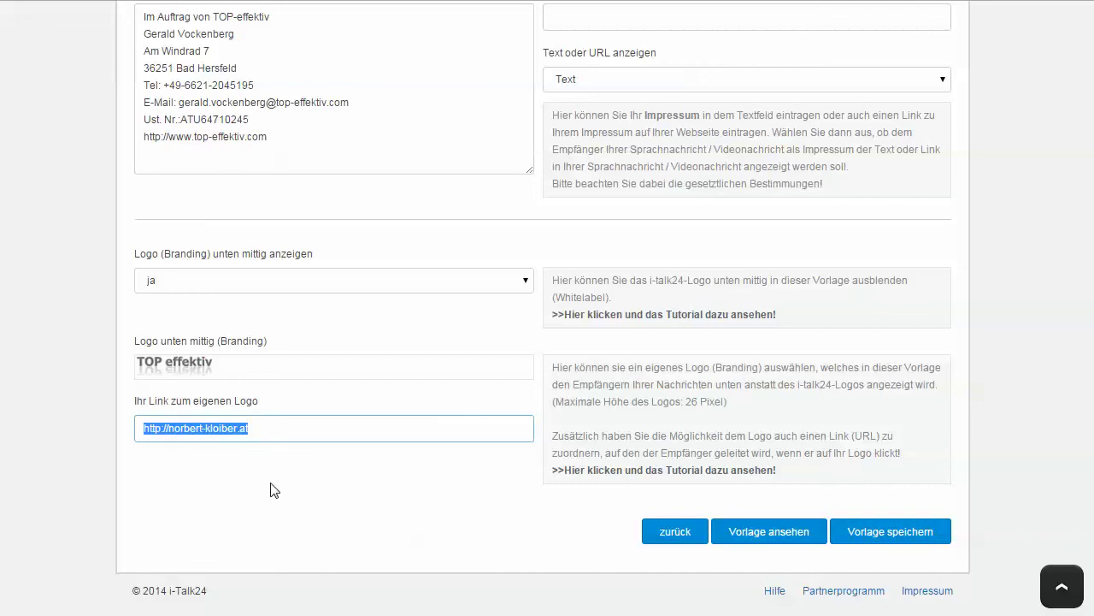
pyautogui.click(270, 489)
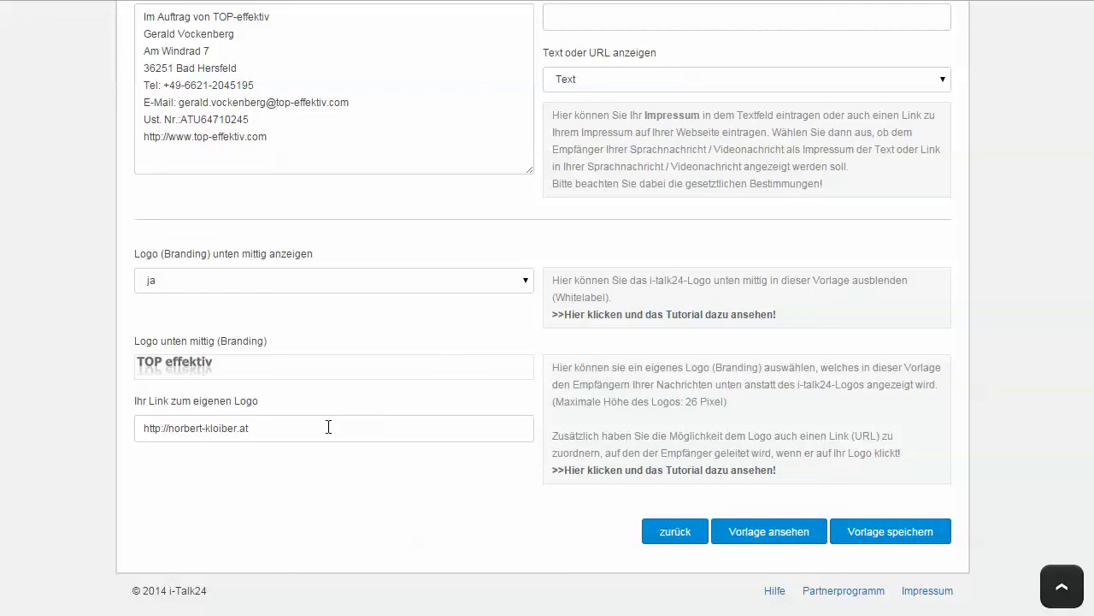
pyautogui.moveTo(322, 374)
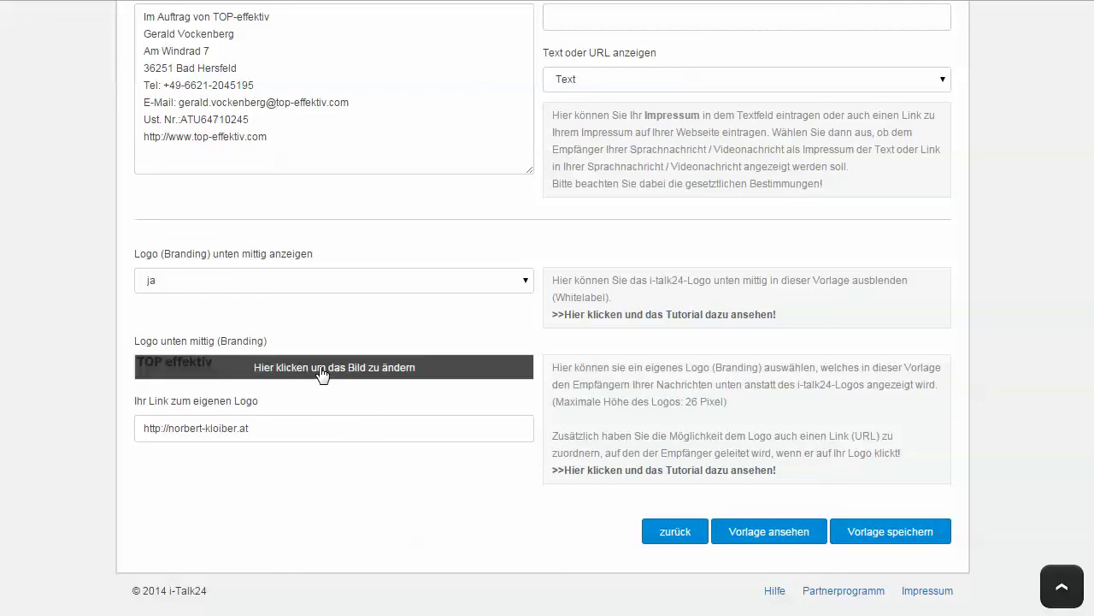
pyautogui.click(265, 370)
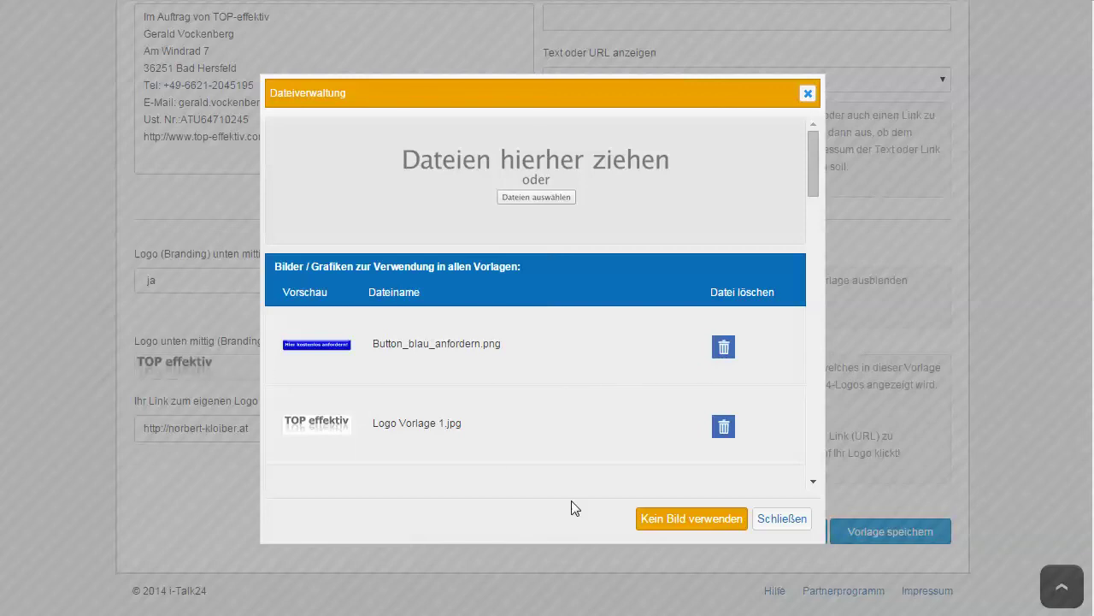
pyautogui.click(677, 521)
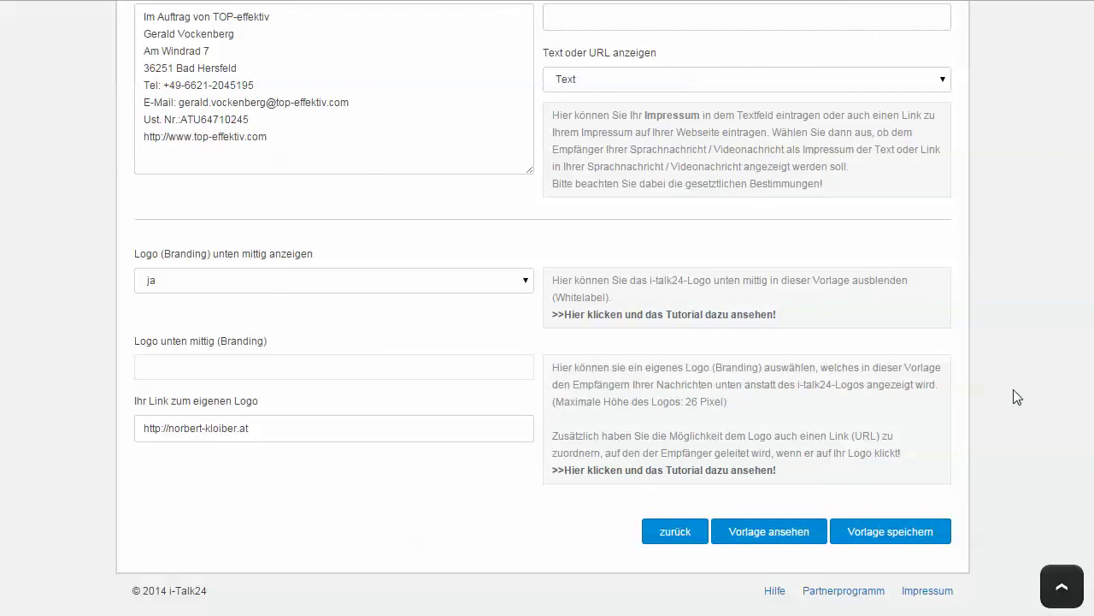
pyautogui.click(894, 540)
pyautogui.moveTo(271, 432); pyautogui.dragTo(69, 431)
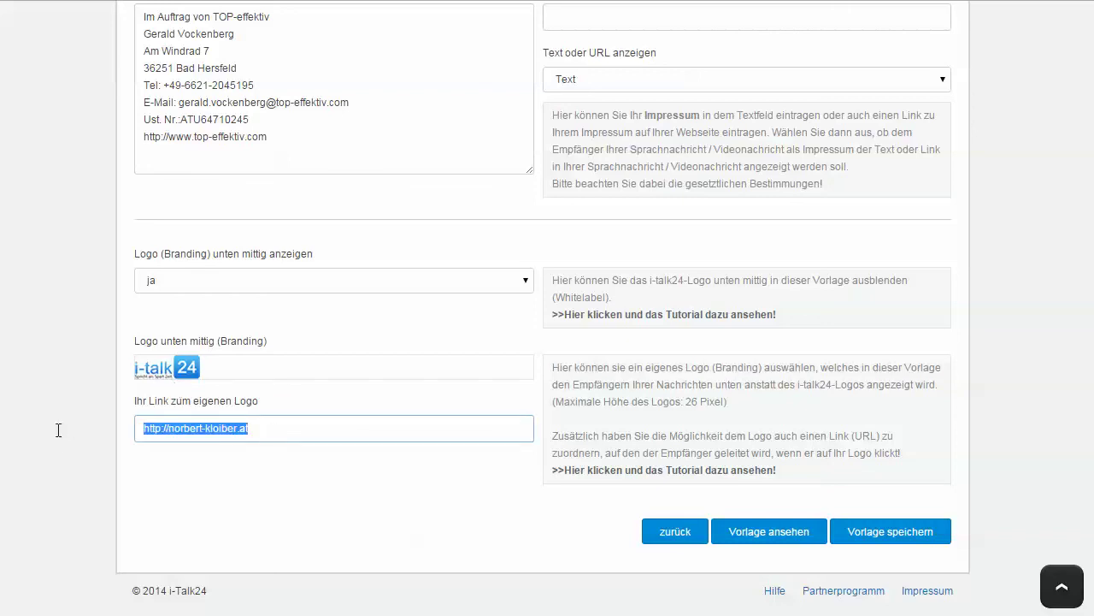
pyautogui.click(331, 488)
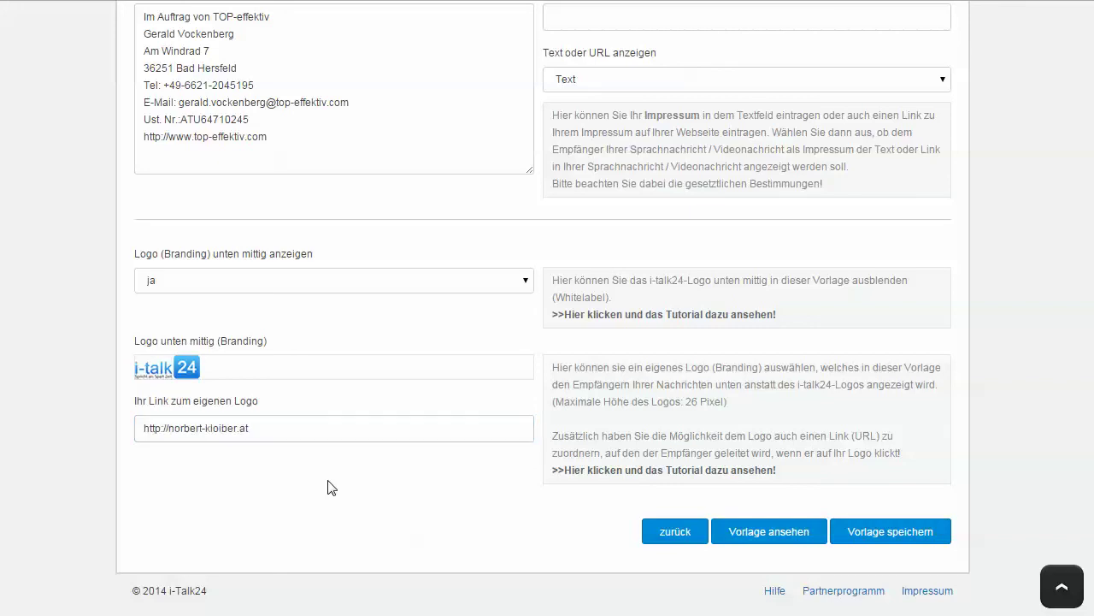
pyautogui.moveTo(285, 431); pyautogui.dragTo(82, 439)
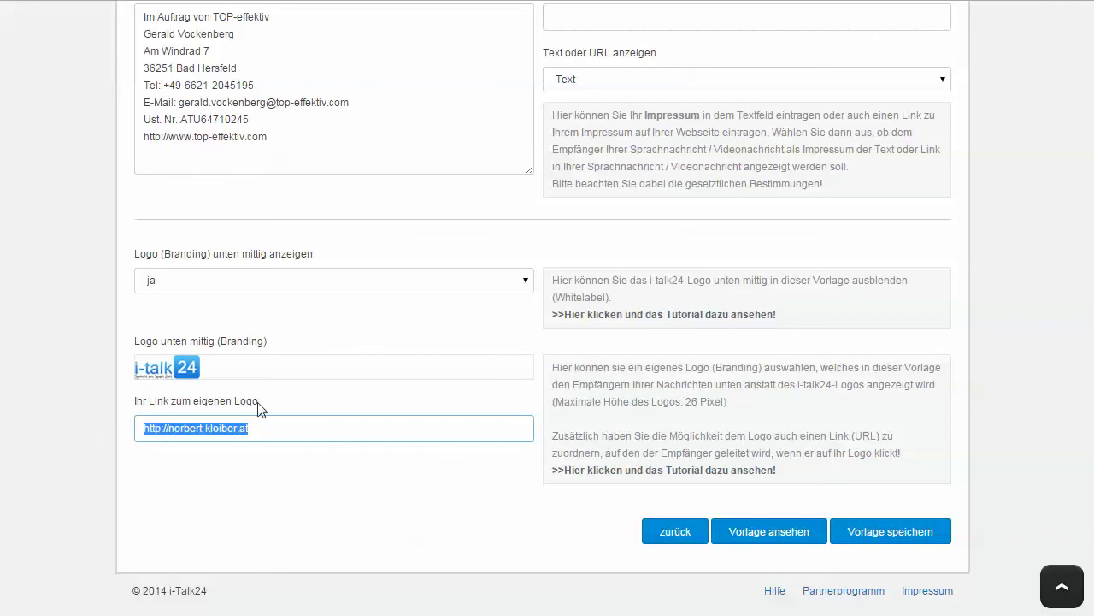
pyautogui.moveTo(264, 370)
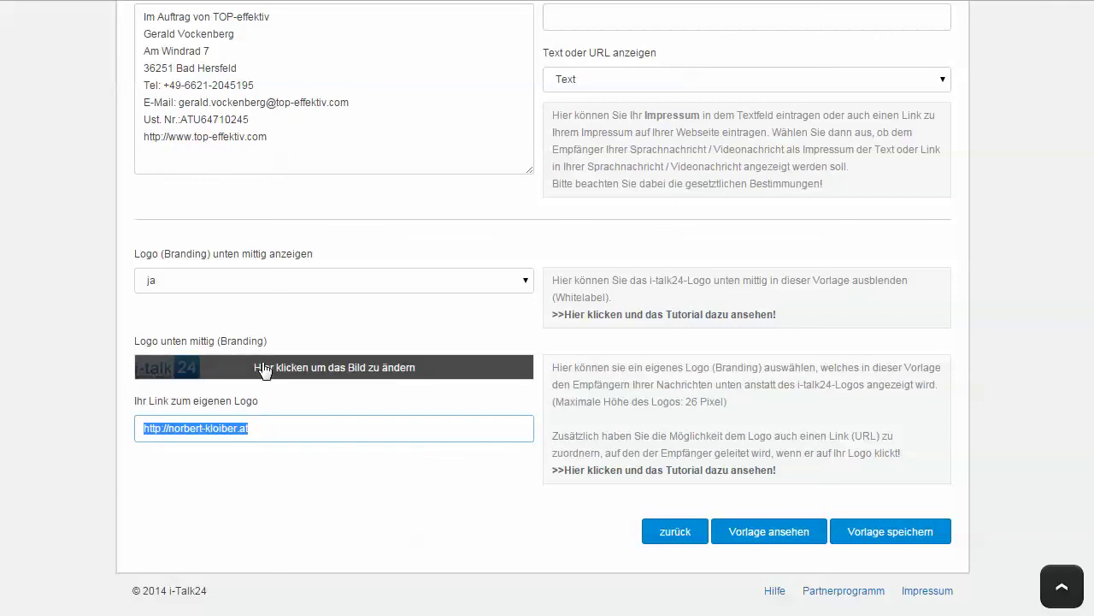